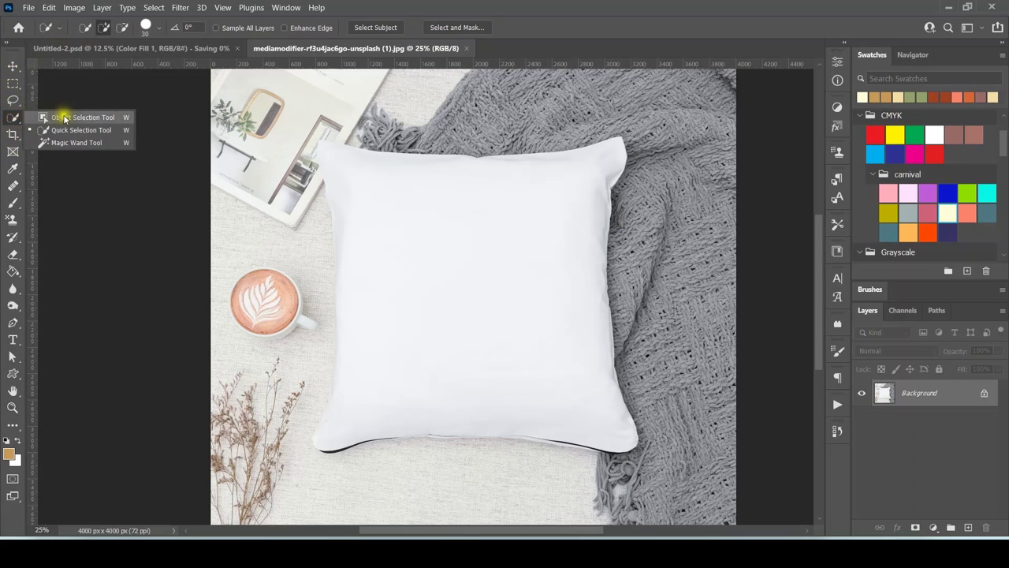
Step: Select the white pillow with the Object Selection Tool
click(66, 116)
key(shift+w)
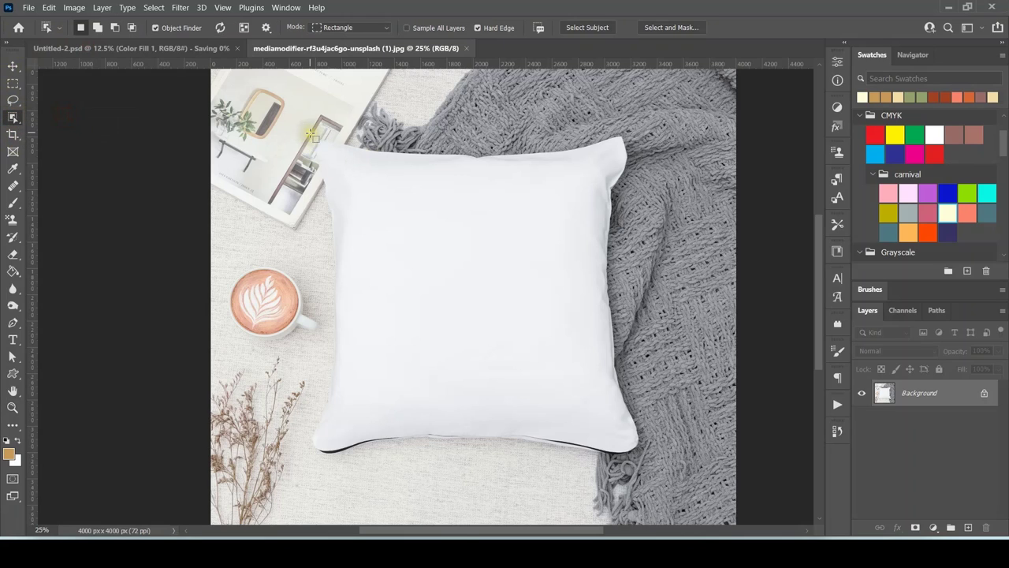
mouse_move(305, 131)
mouse_down()
mouse_move(532, 442)
mouse_move(676, 463)
mouse_up()
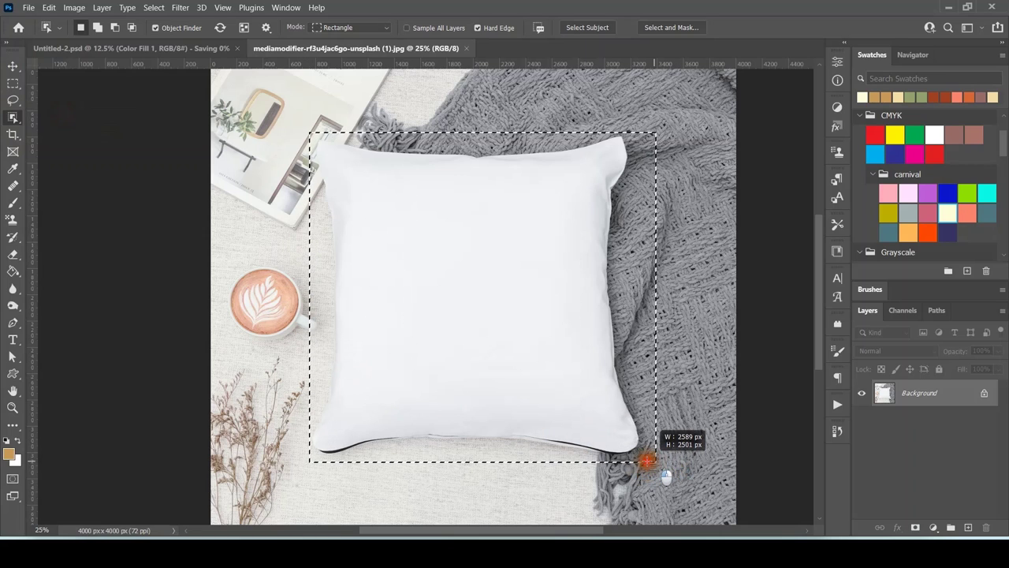
drag(675, 464, 647, 459)
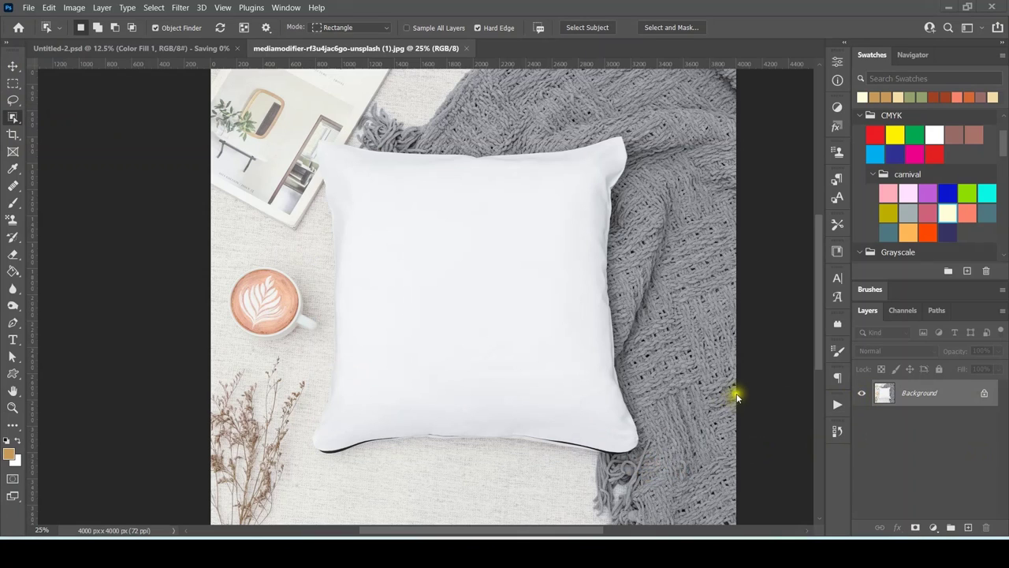
click(481, 235)
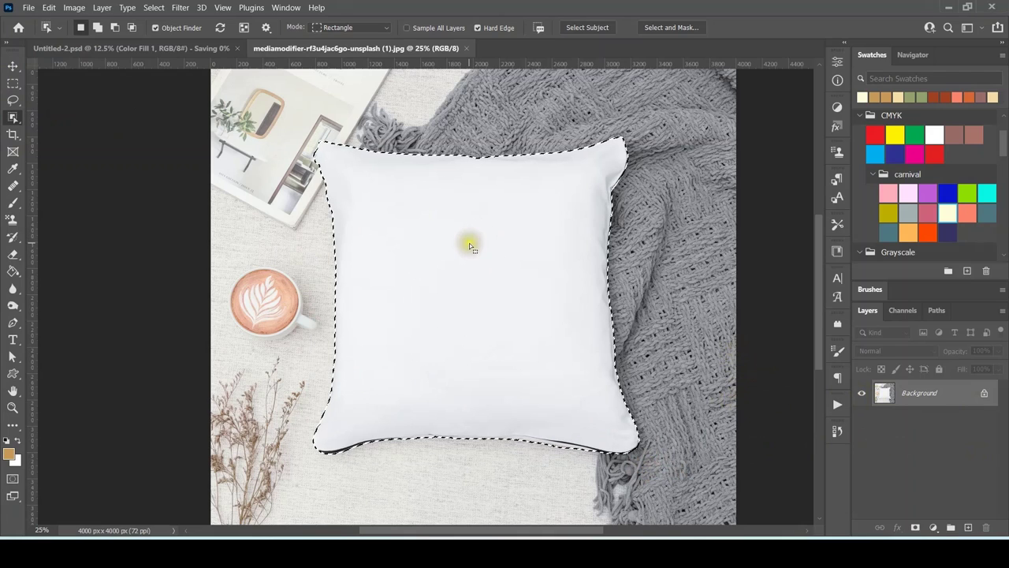
Step: Copy the pillow to Layer 1 and check it by toggling the Background's visibility
right_click(469, 242)
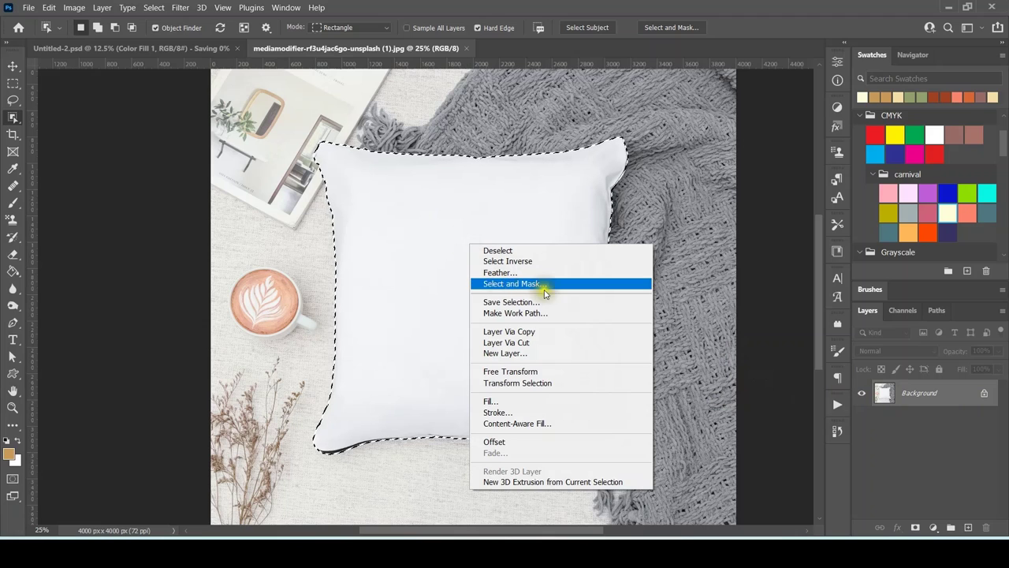
click(590, 332)
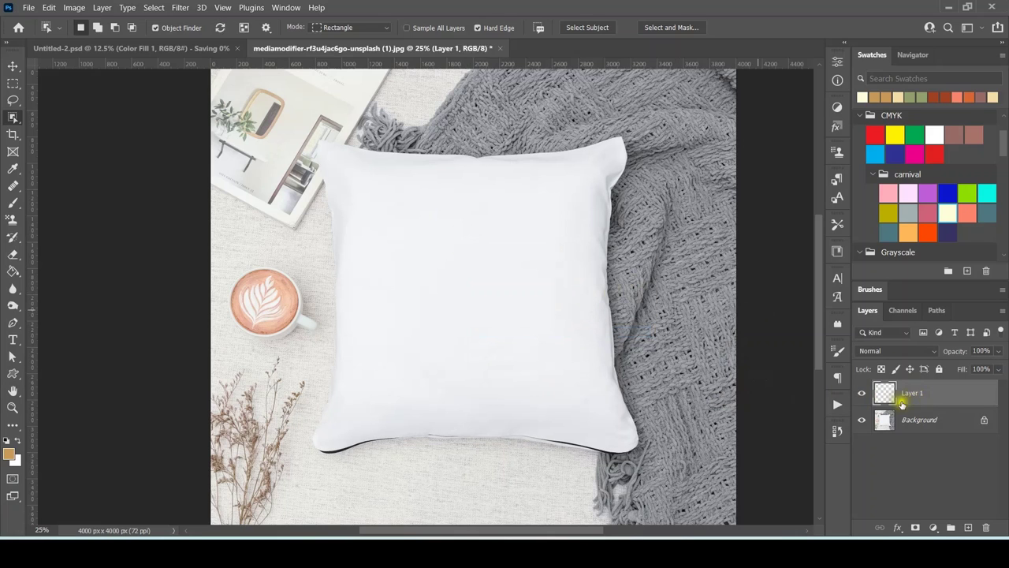
click(861, 420)
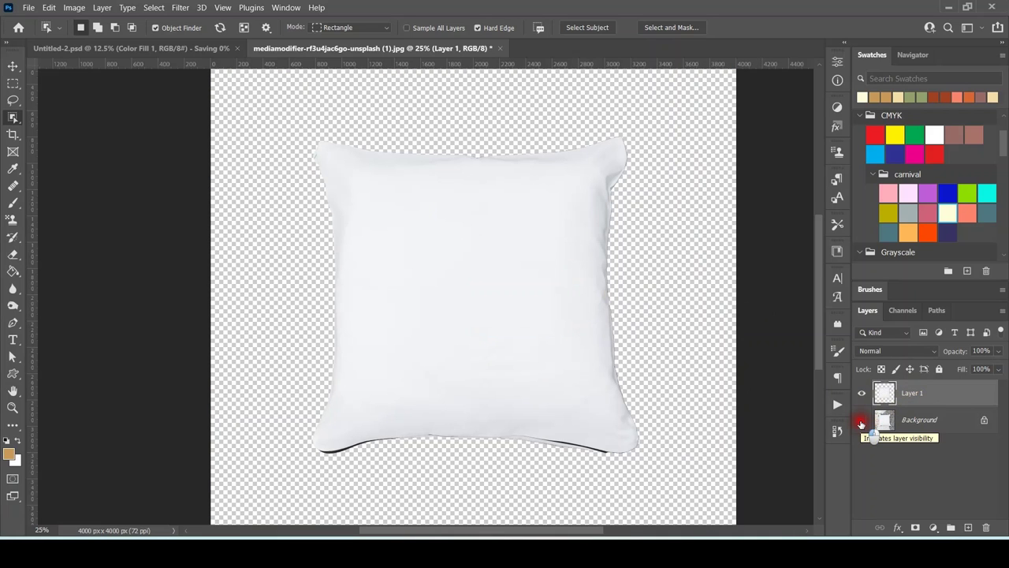
click(862, 420)
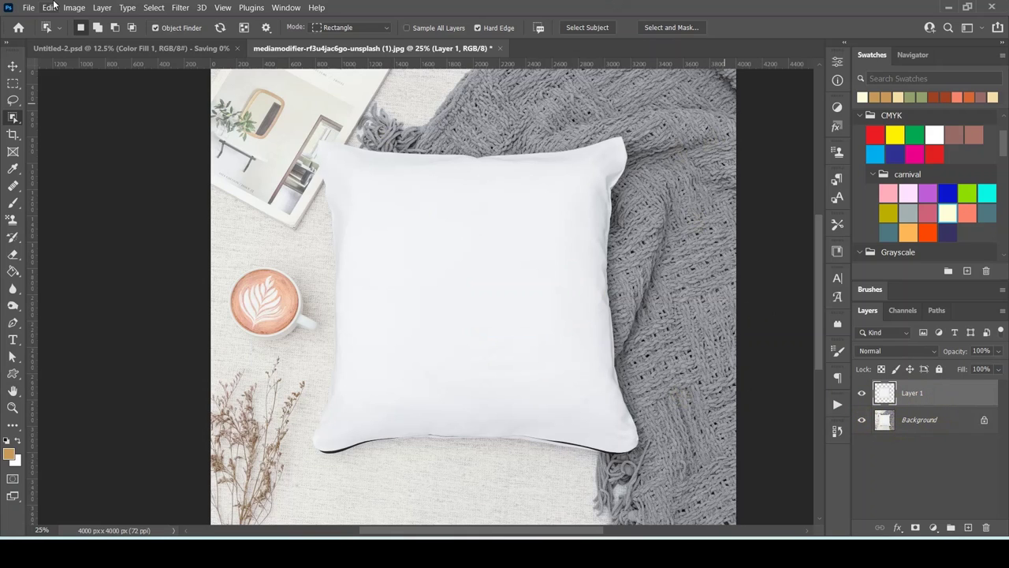
Step: Place the floral pattern image embedded into the mockup as the 'pillow' layer
click(27, 8)
click(30, 9)
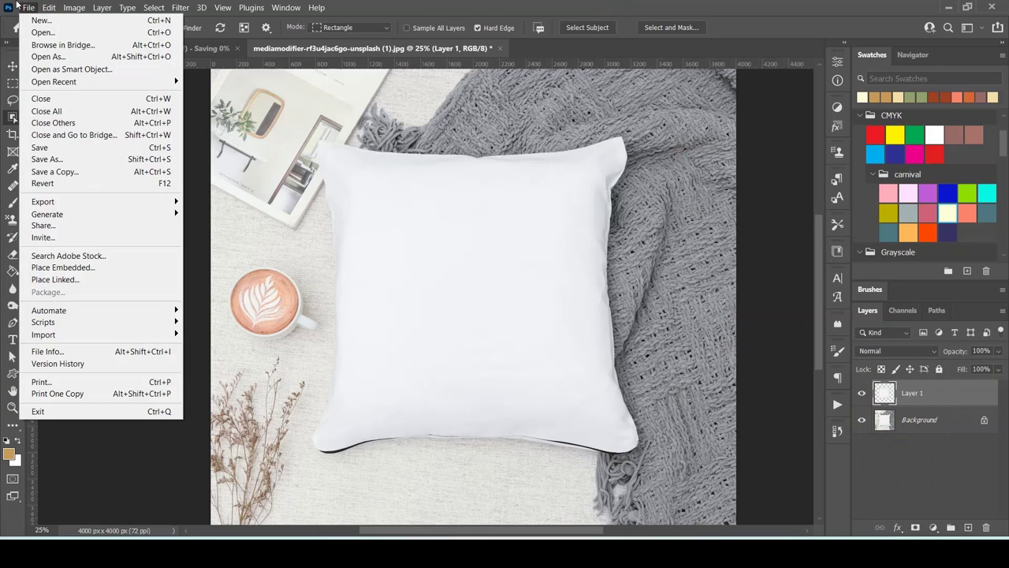
click(63, 267)
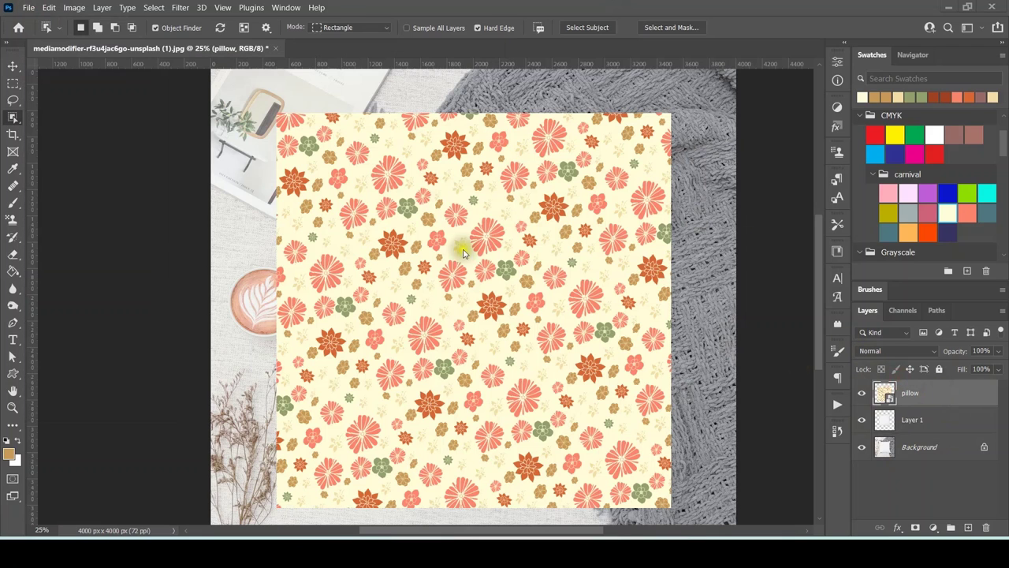
Step: Scale the floral pattern to 223.77% so it covers the pillow, and commit
click(12, 67)
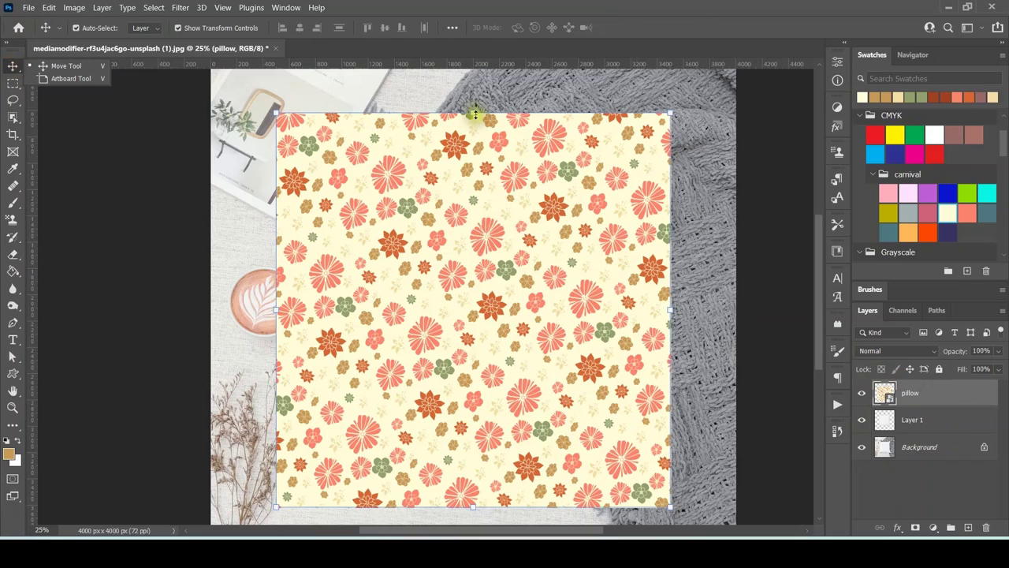
drag(475, 115, 478, 214)
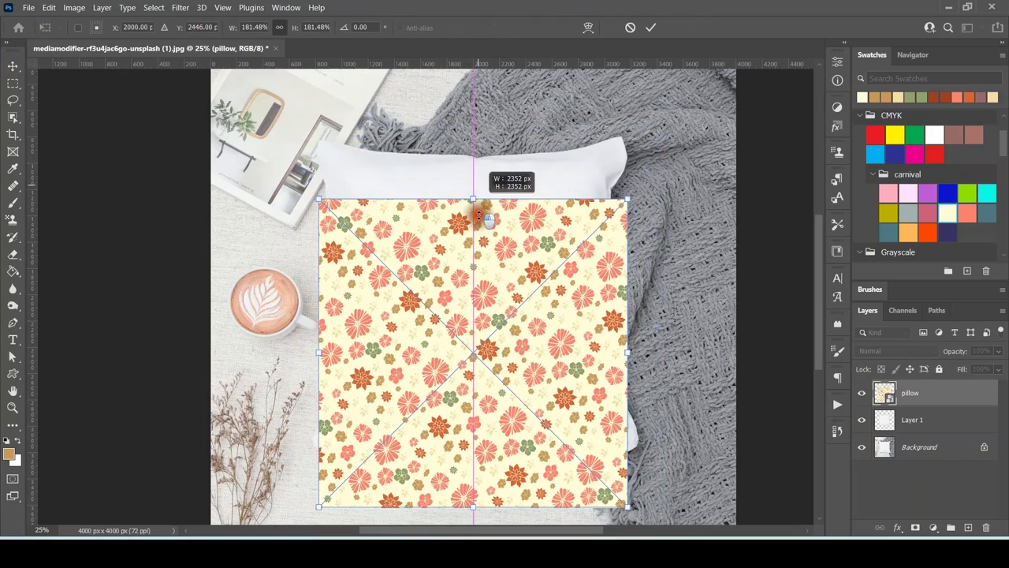
drag(477, 215, 473, 126)
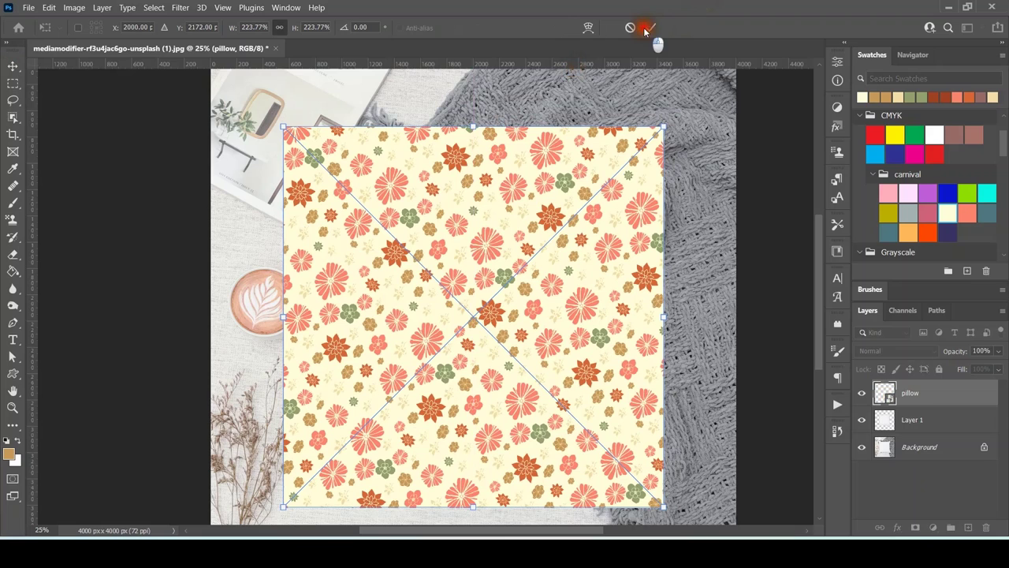
click(649, 27)
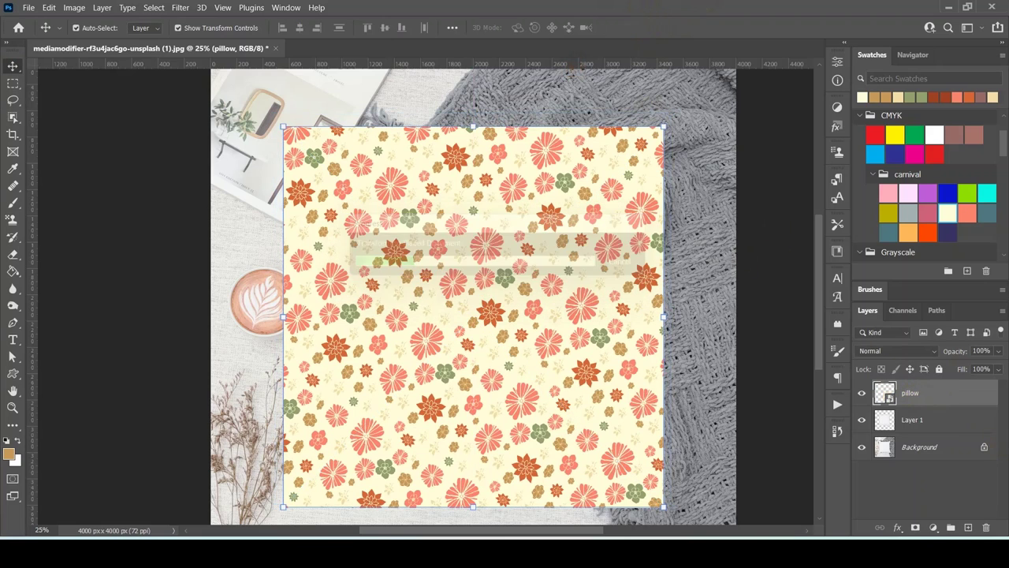
Step: Make the pattern layer a clipping mask on Layer 1 and set its blend mode to Multiply
right_click(940, 394)
click(842, 324)
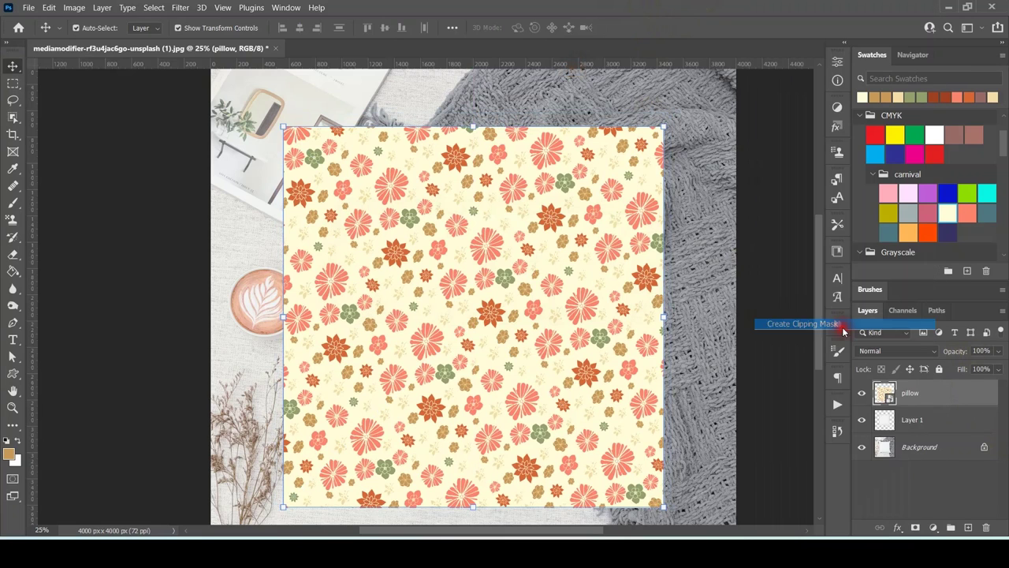
click(884, 355)
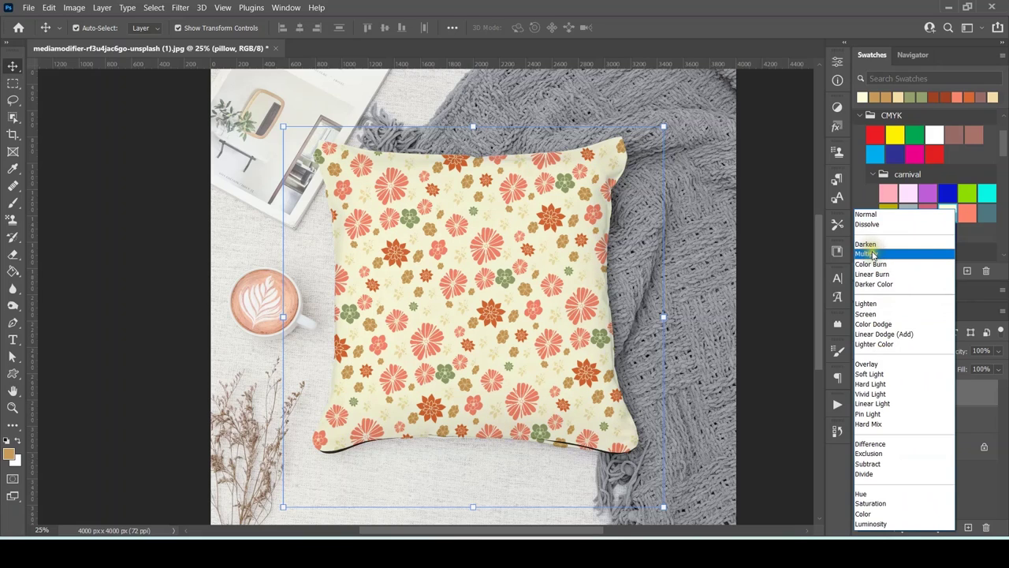
click(873, 254)
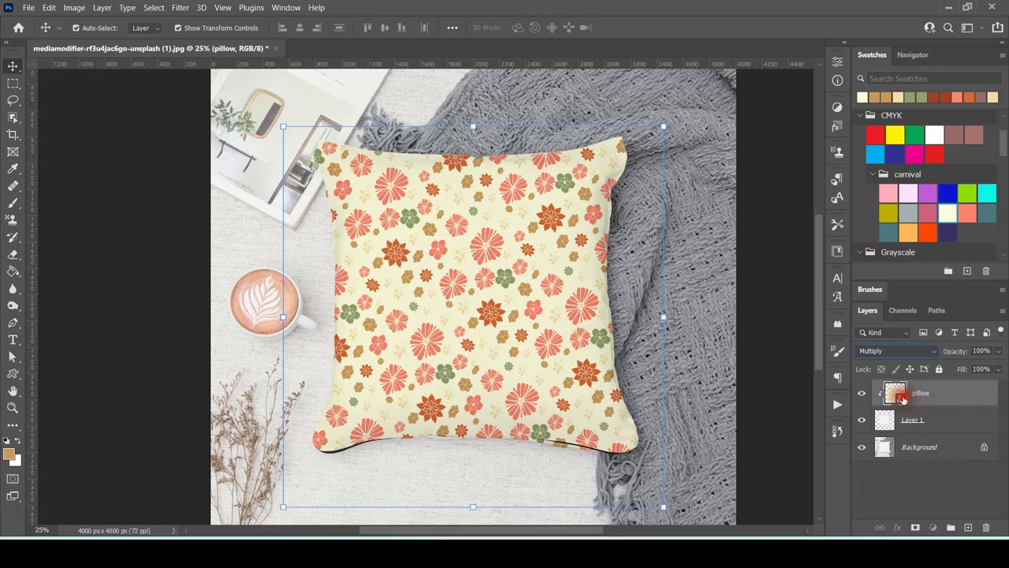
Step: Open the pattern layer's contents as pillow.psb, then go back to the mockup document
double_click(896, 393)
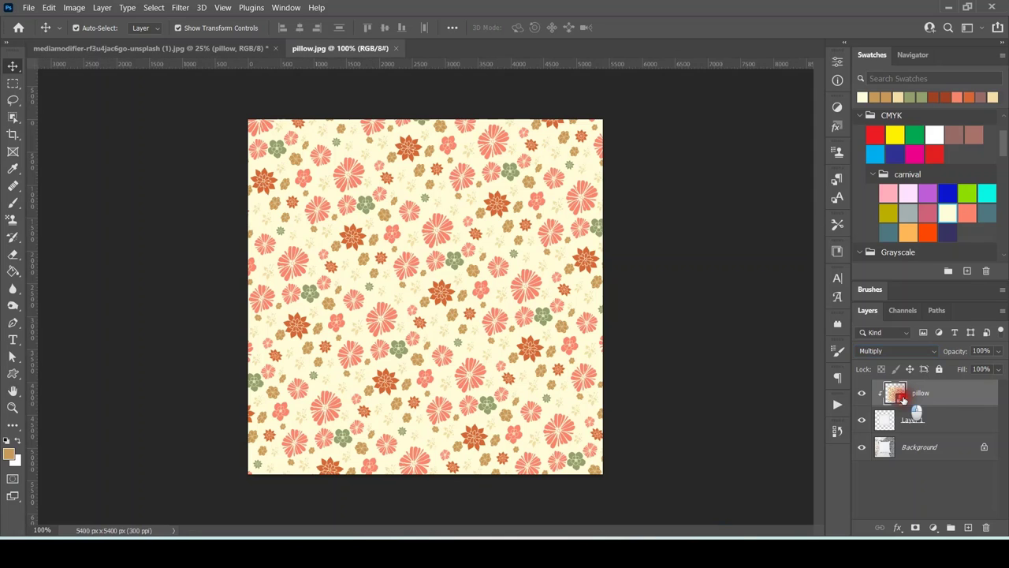
click(904, 398)
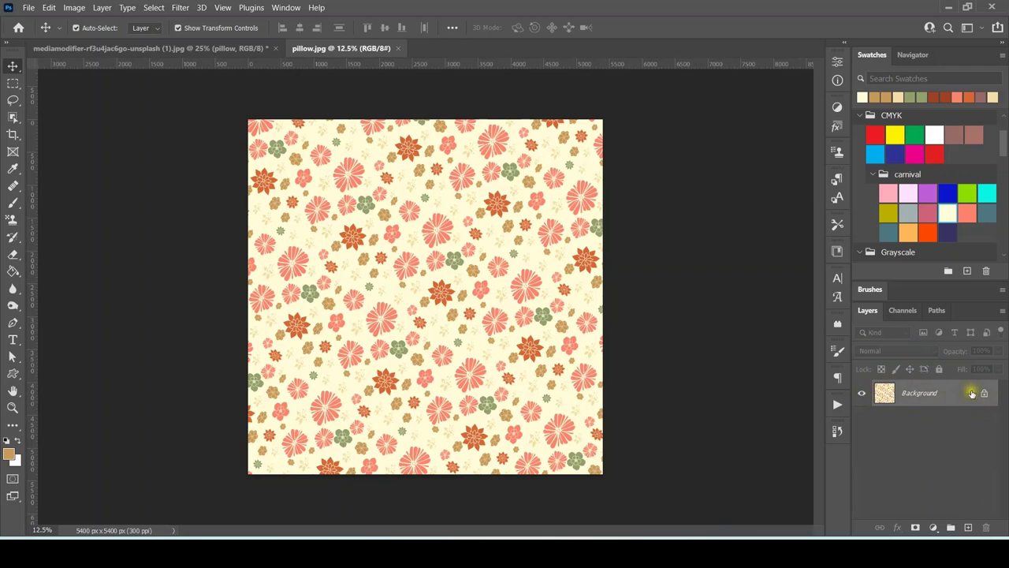
click(29, 8)
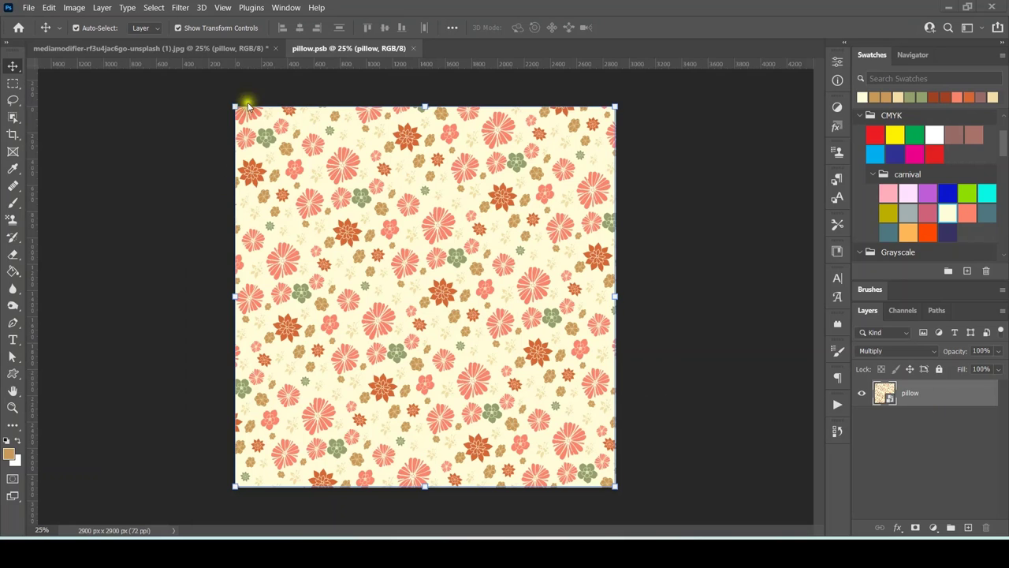
click(180, 49)
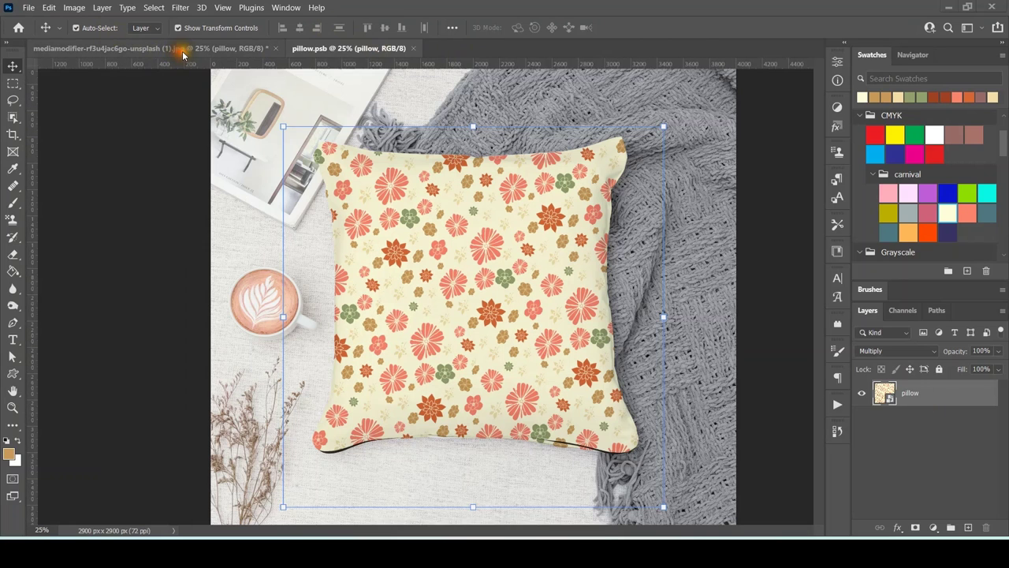
Step: Convert the pillow layer to a smart object, close pillow.psb, and open the contents as pillow1.psb
right_click(958, 396)
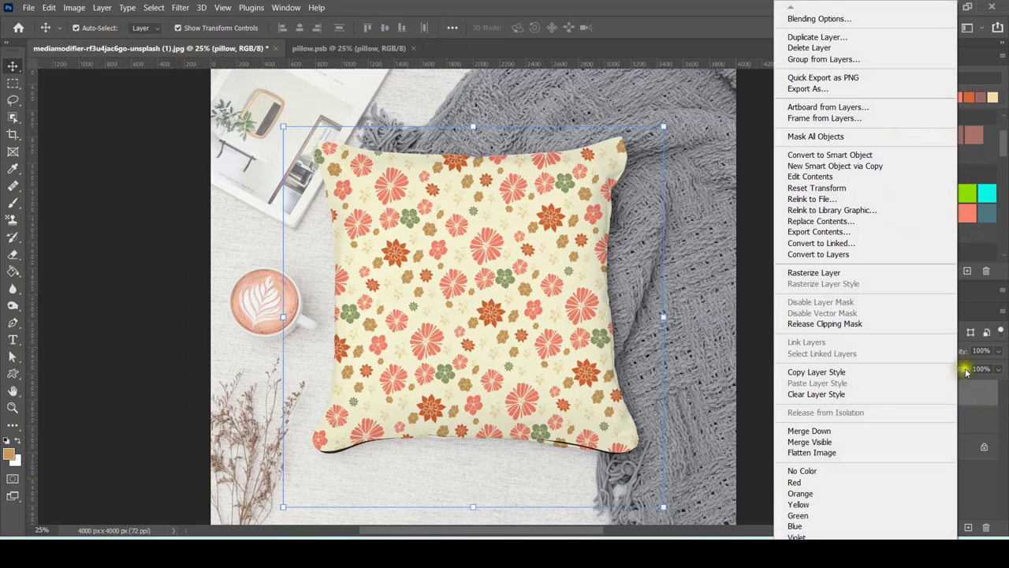
click(886, 156)
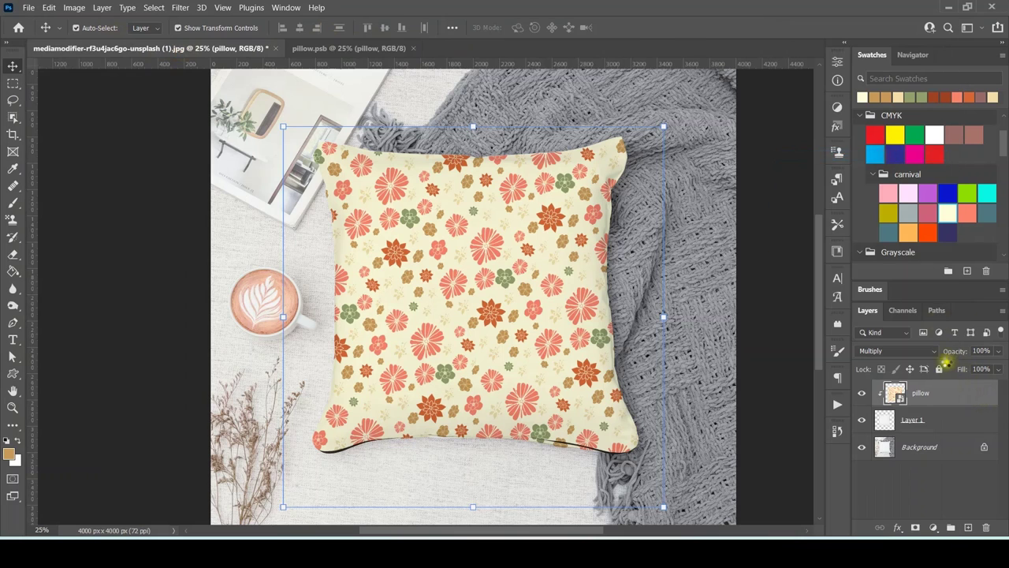
click(414, 48)
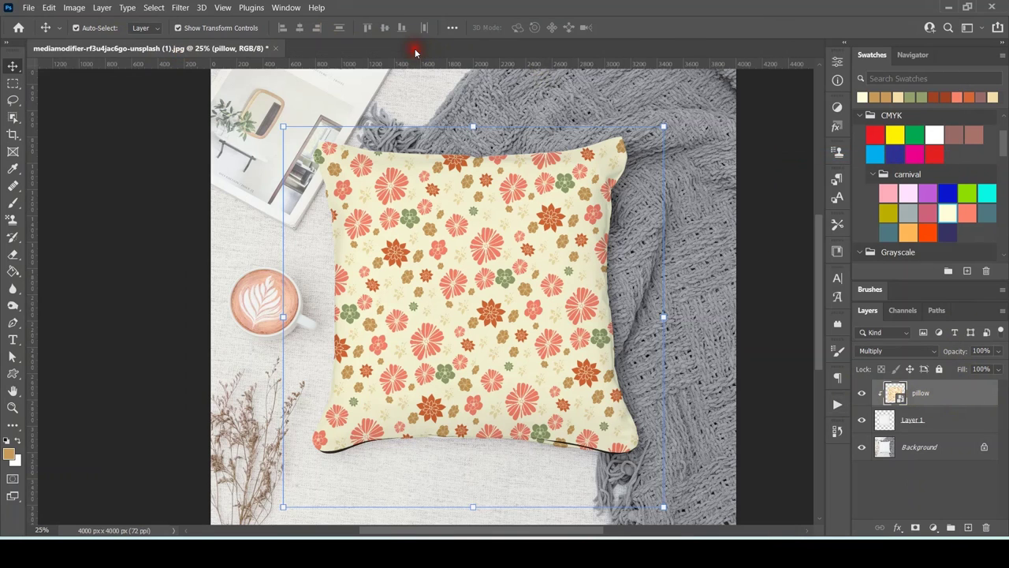
double_click(895, 394)
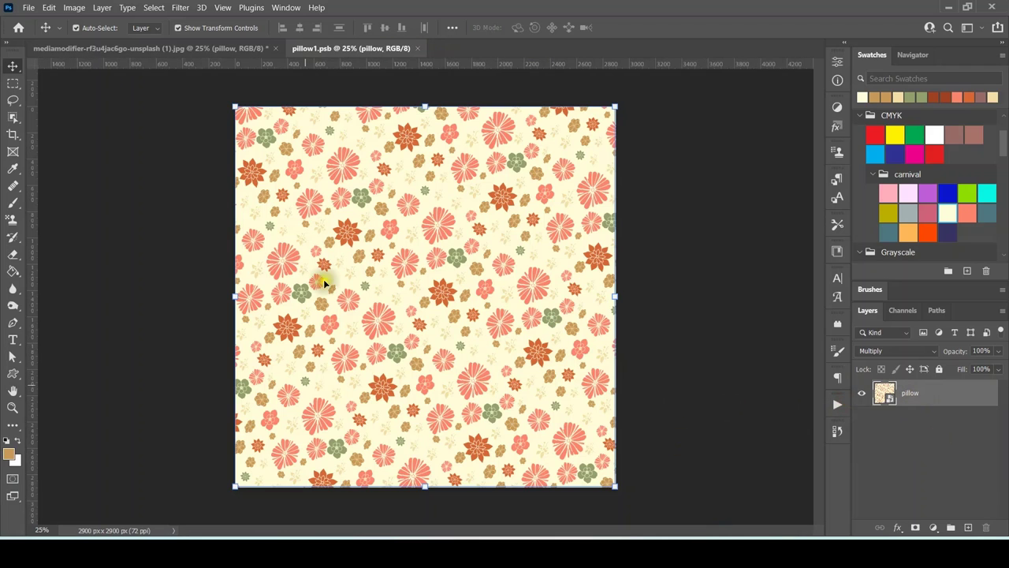
Step: Place the pink FRIDAY lipstick image embedded in the smart object and nudge it slightly
click(28, 8)
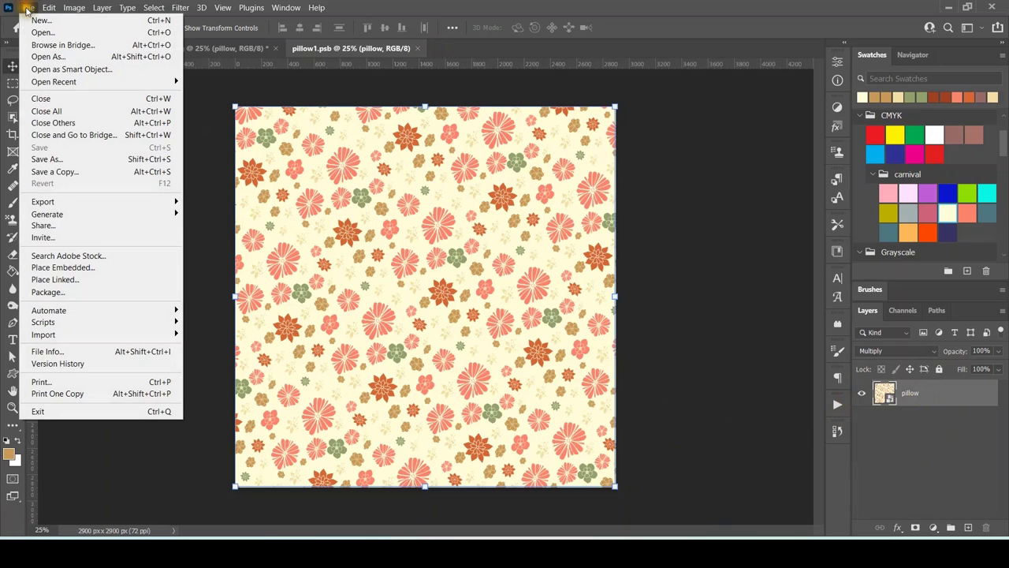
click(105, 272)
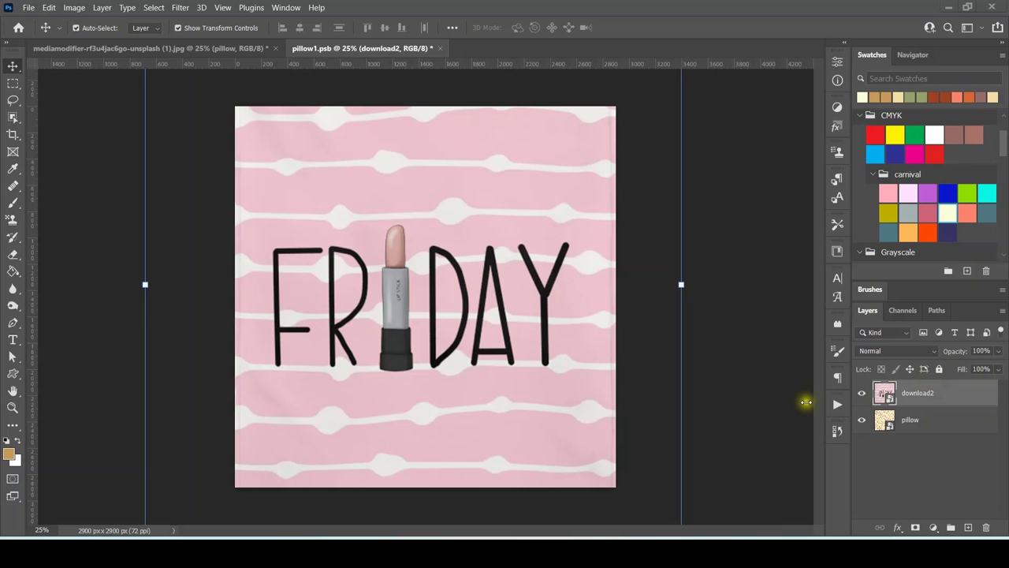
click(414, 180)
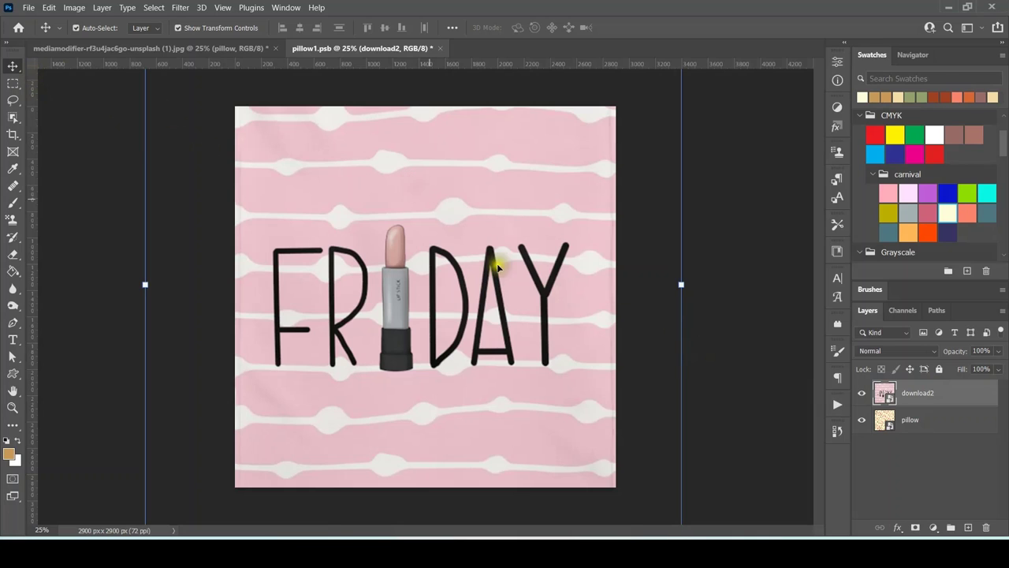
click(450, 284)
drag(450, 286, 453, 290)
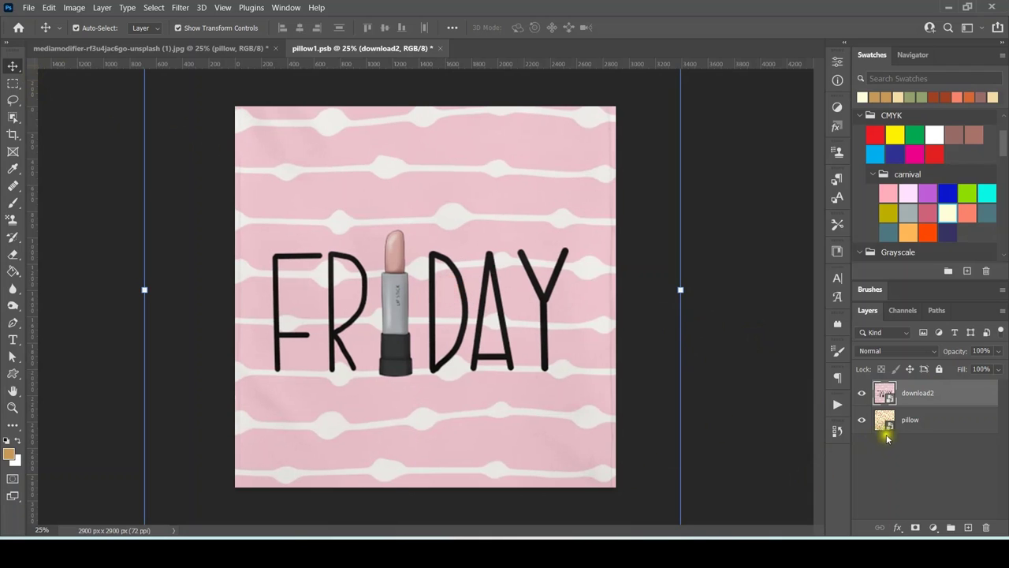
Step: Hide the floral pillow layer, save the smart object, and return to the mockup
click(862, 420)
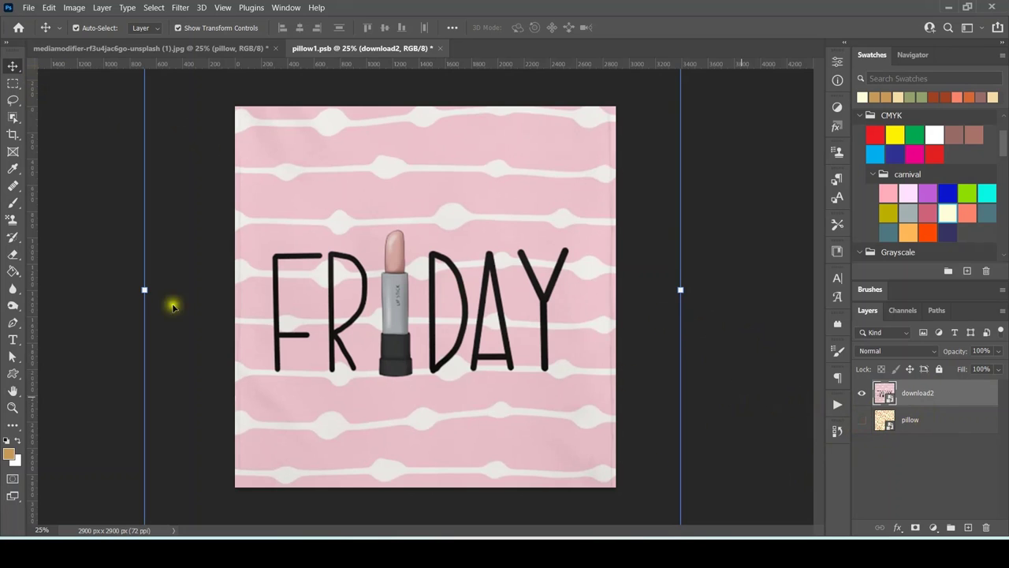
click(37, 7)
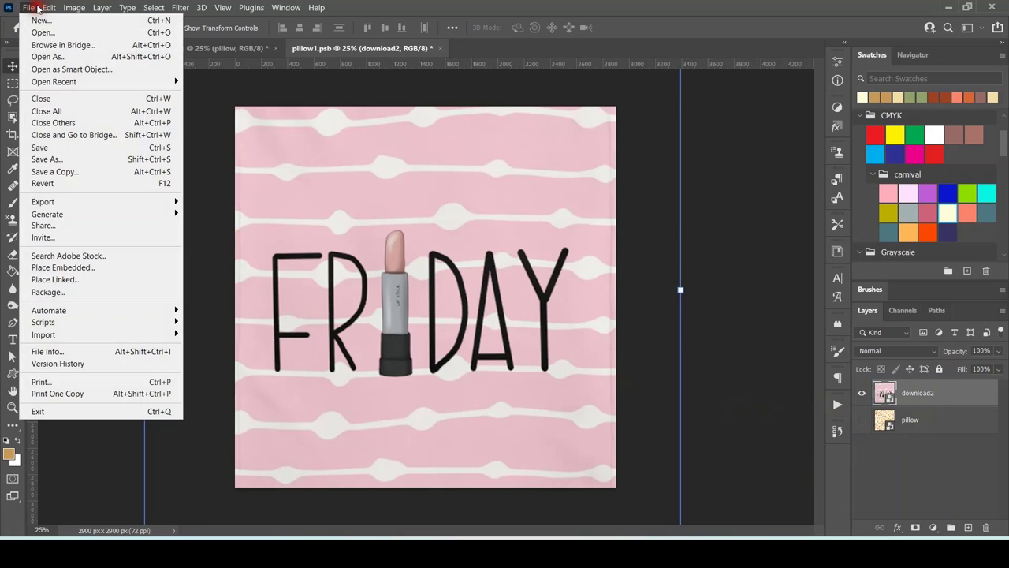
click(67, 148)
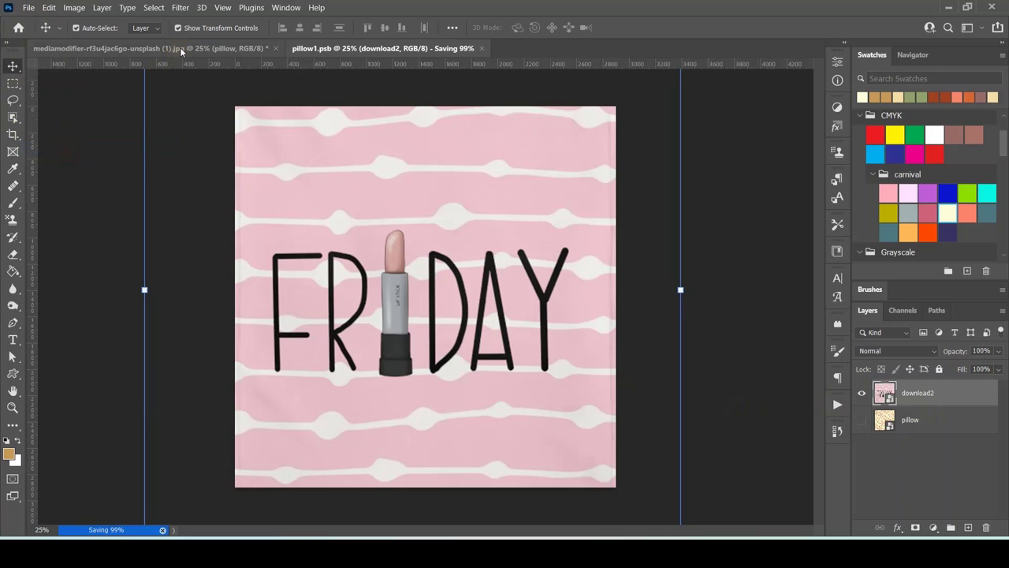
click(179, 47)
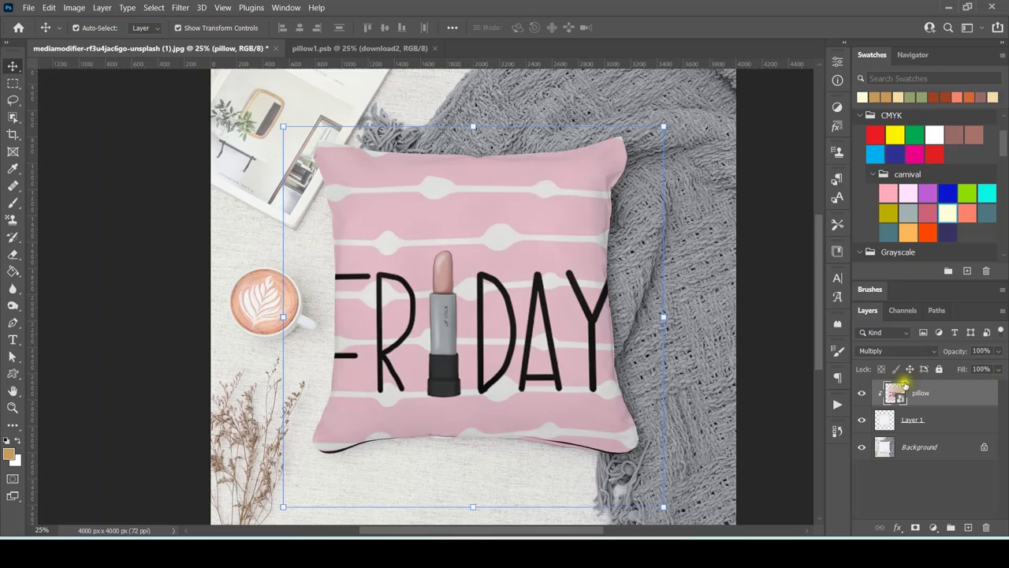
Step: Add a Drop Shadow to Layer 1 with 17% opacity, 22% spread and 87 px size
click(955, 422)
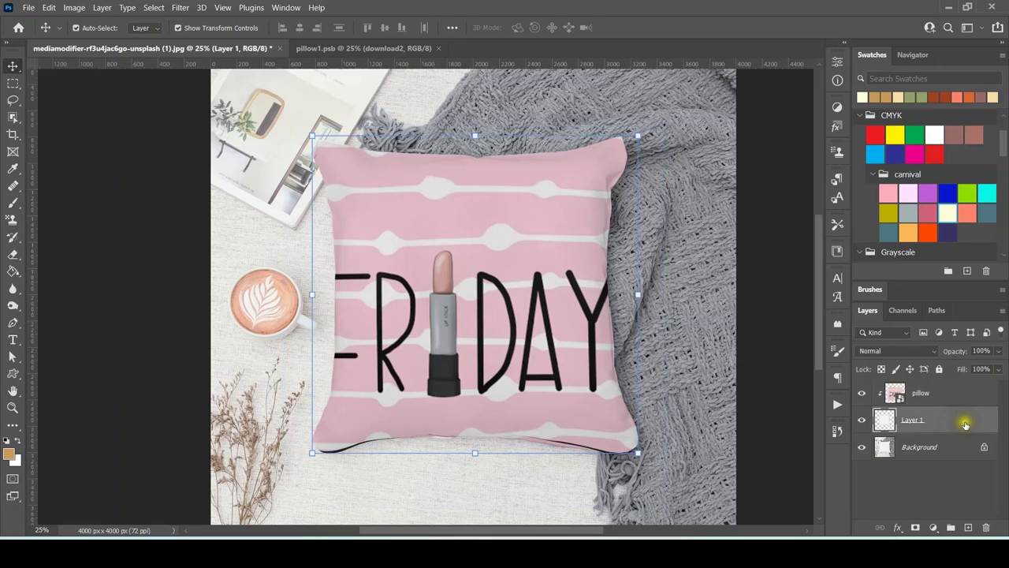
click(984, 427)
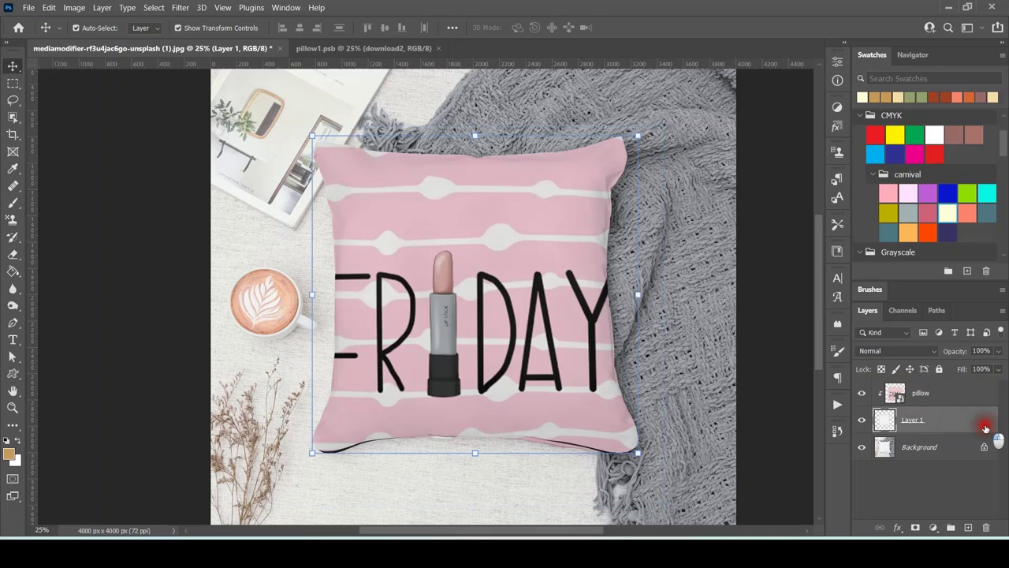
double_click(985, 427)
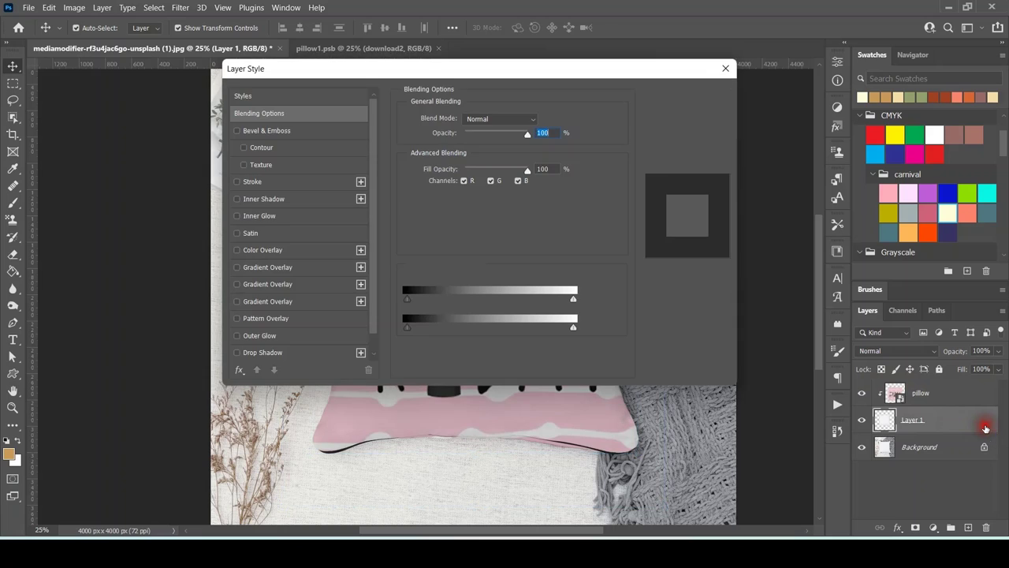
scroll(273, 327, down, 1)
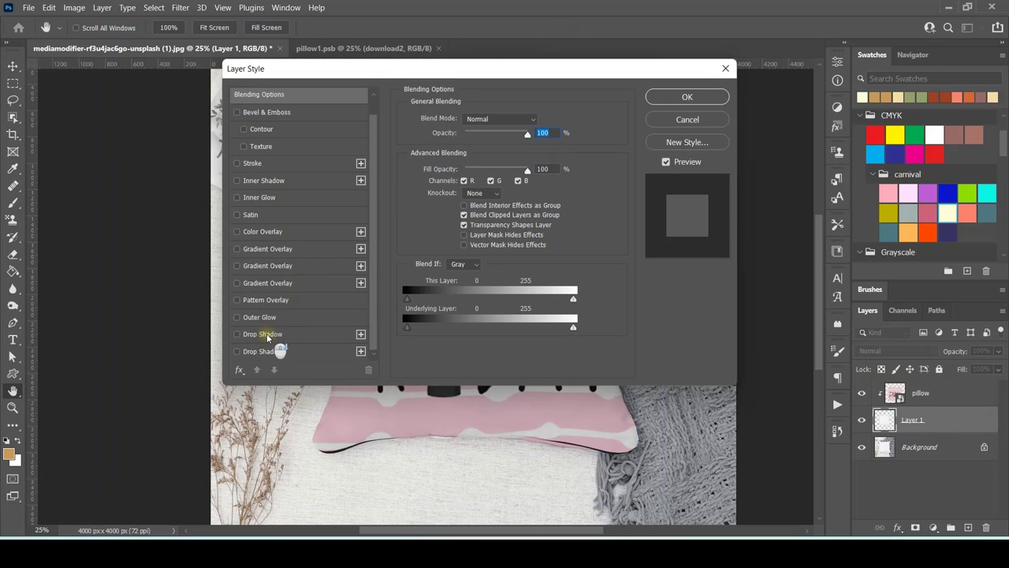
click(279, 333)
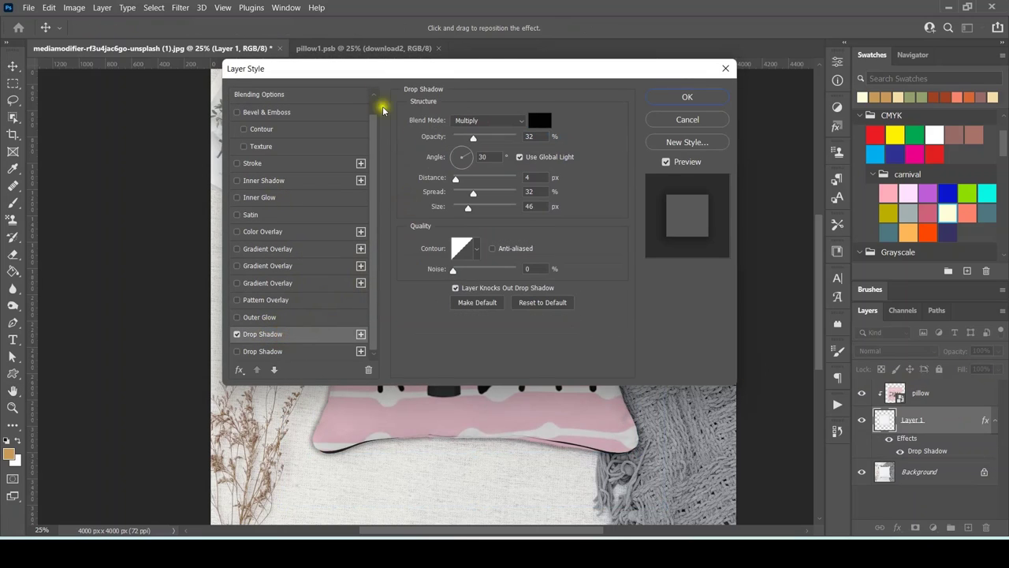
drag(365, 69, 637, 21)
drag(746, 84, 736, 89)
click(744, 142)
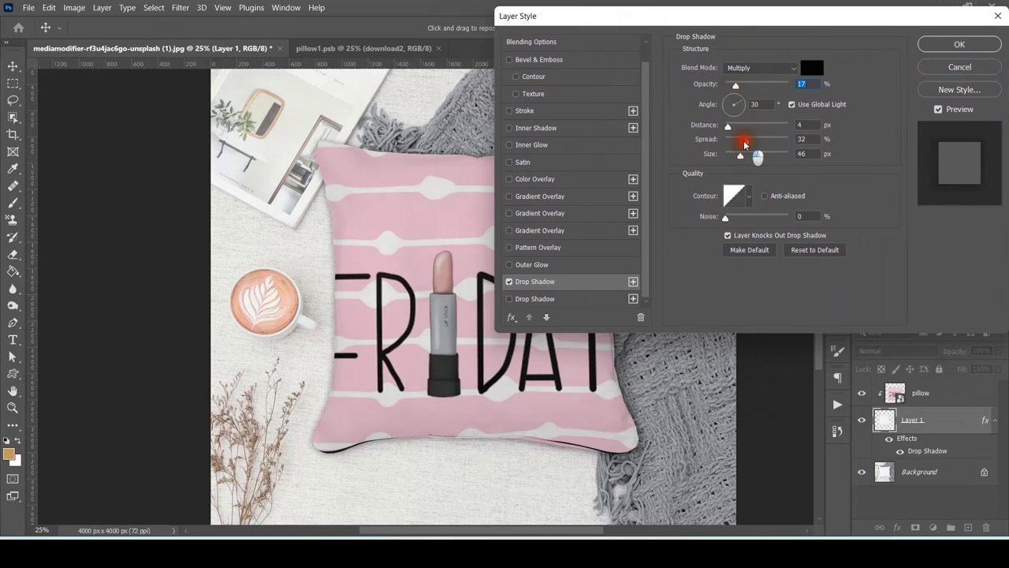
drag(743, 157, 743, 160)
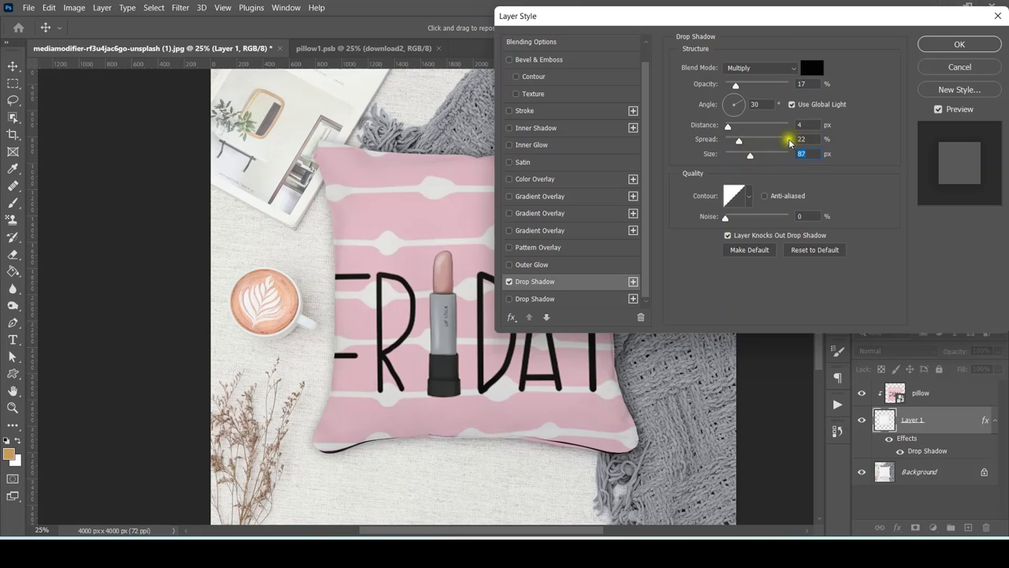
click(509, 282)
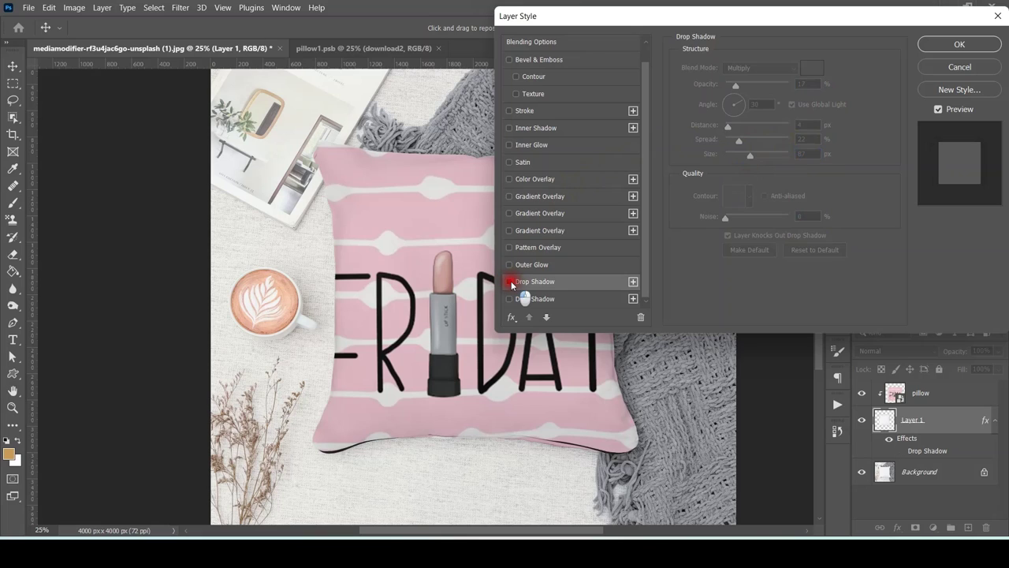
click(509, 281)
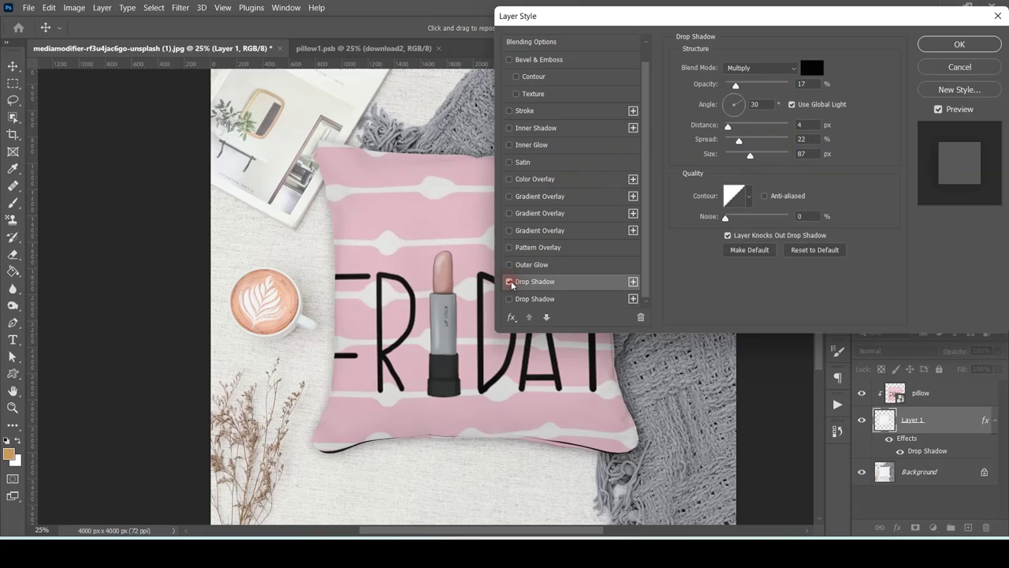
click(952, 47)
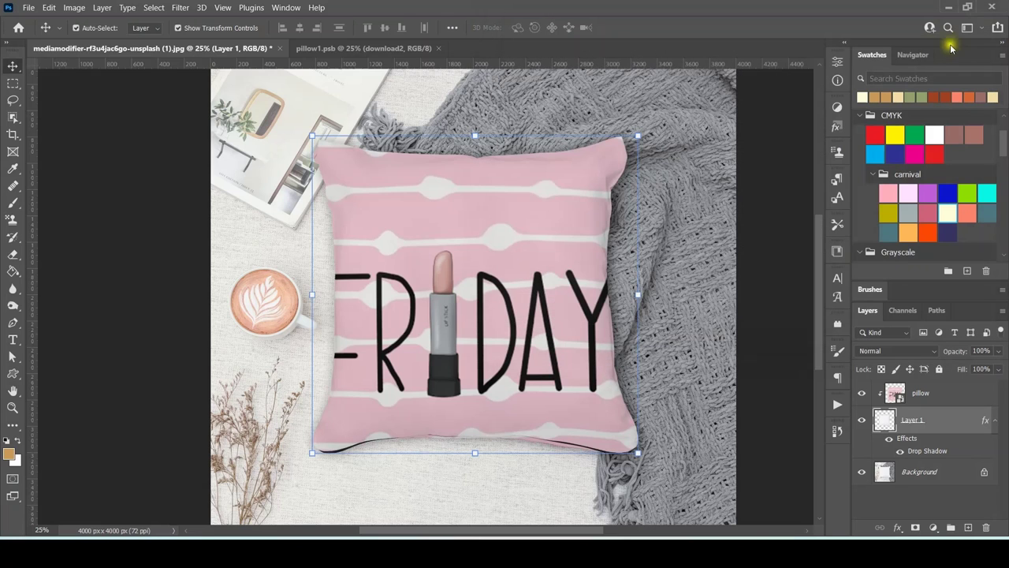
Step: Place the pink watercolour triangle design in pillow1.psb, save it, and return to the mockup
click(390, 49)
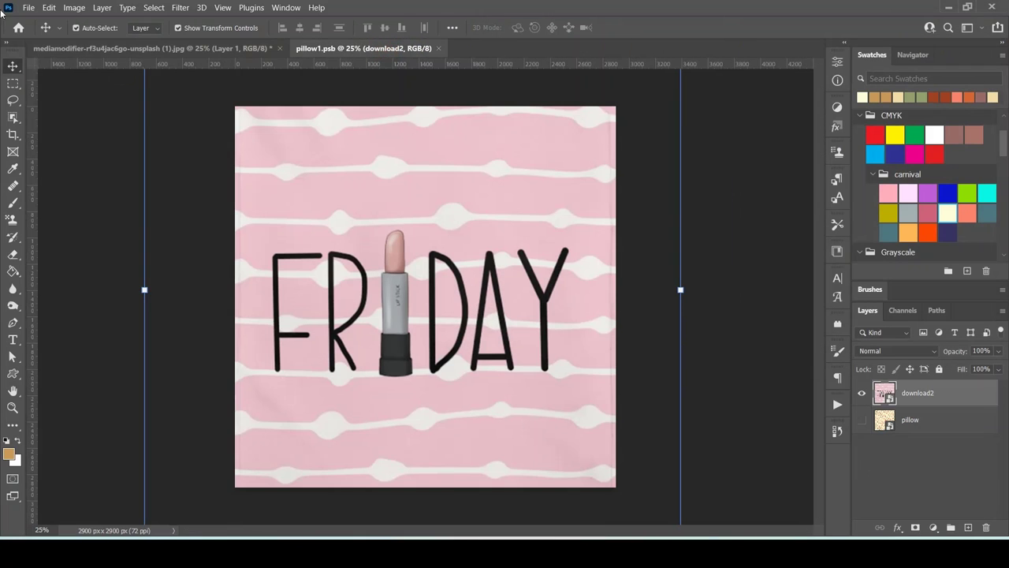
click(28, 9)
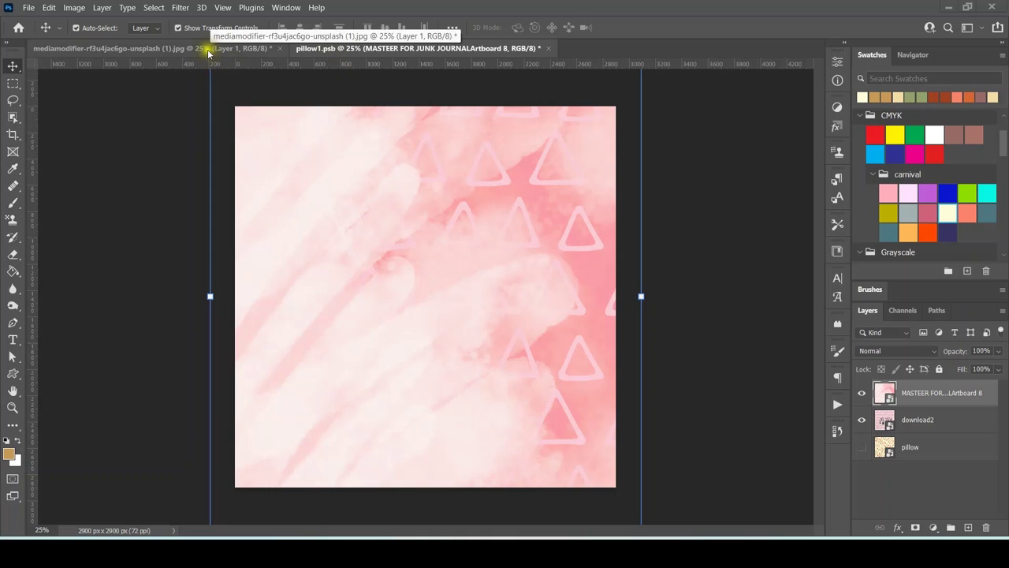
click(27, 8)
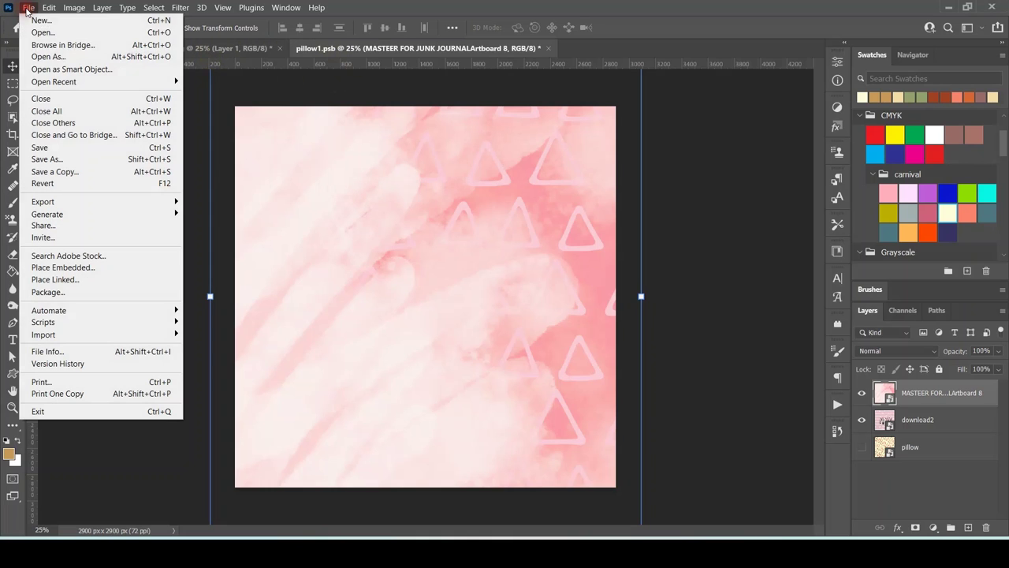
click(40, 148)
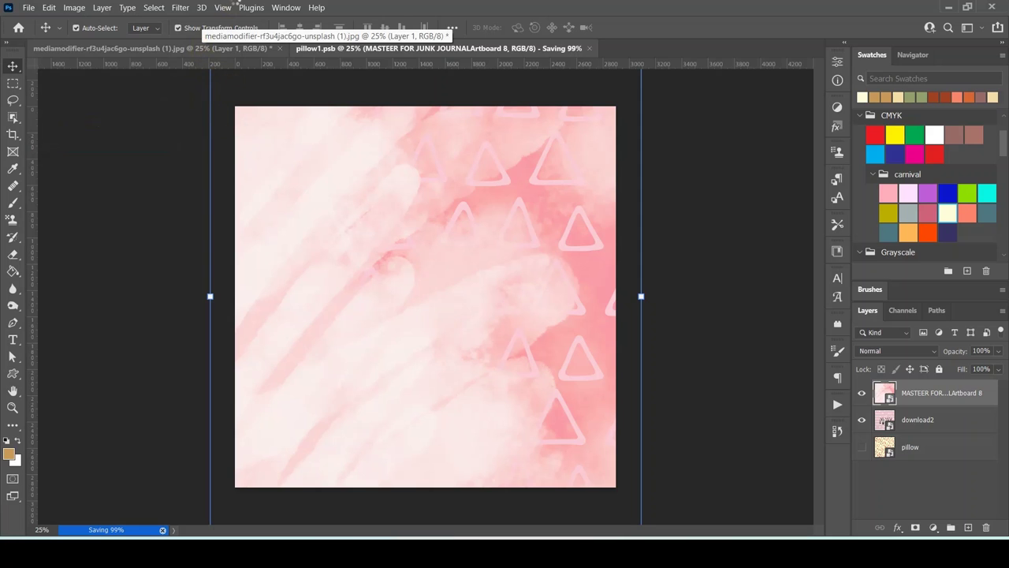
click(189, 48)
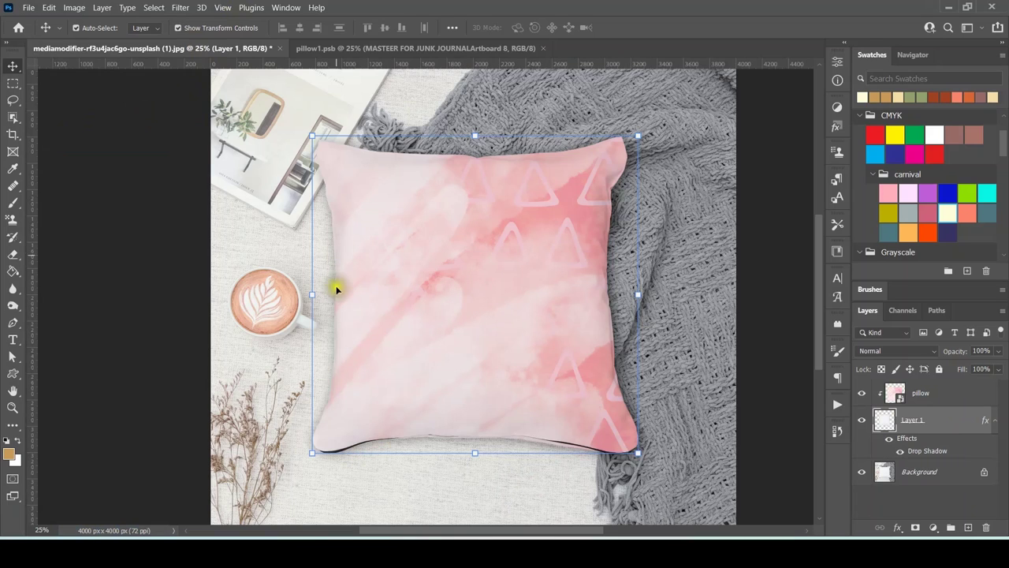
Step: Select the pillow design layer and Layer 1 together and group them into Group 1
click(934, 474)
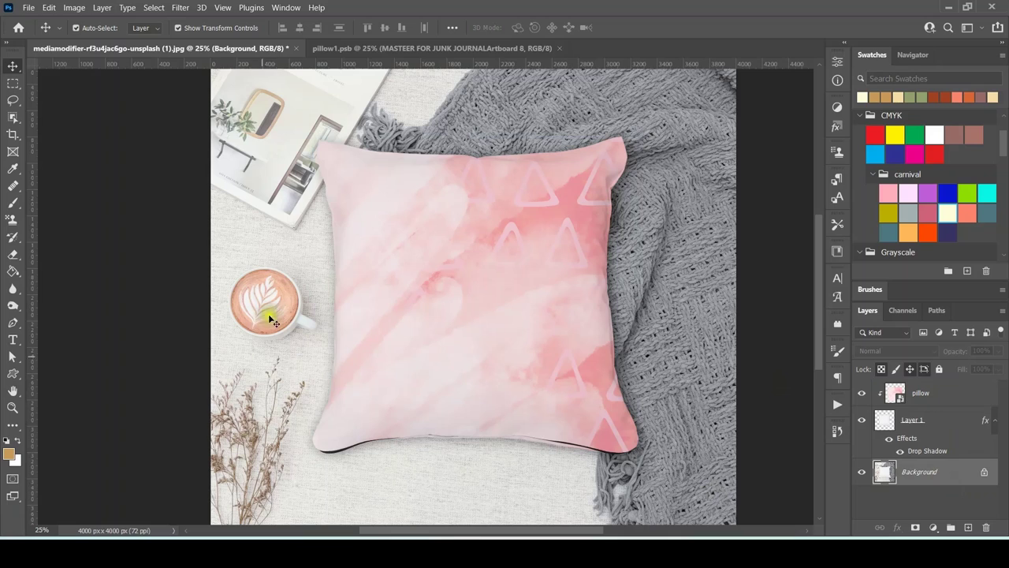
click(949, 395)
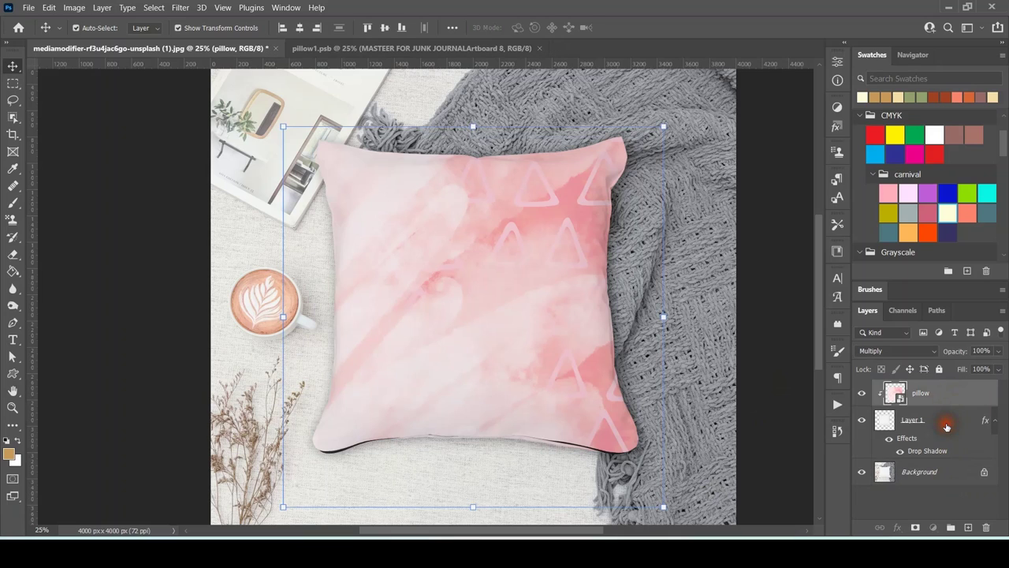
shift+click(947, 421)
click(952, 528)
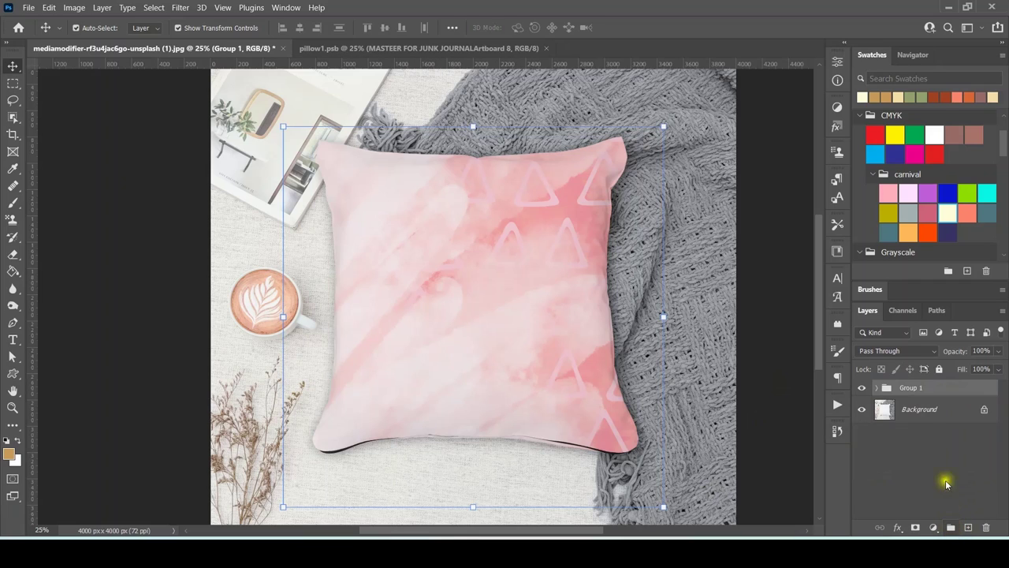